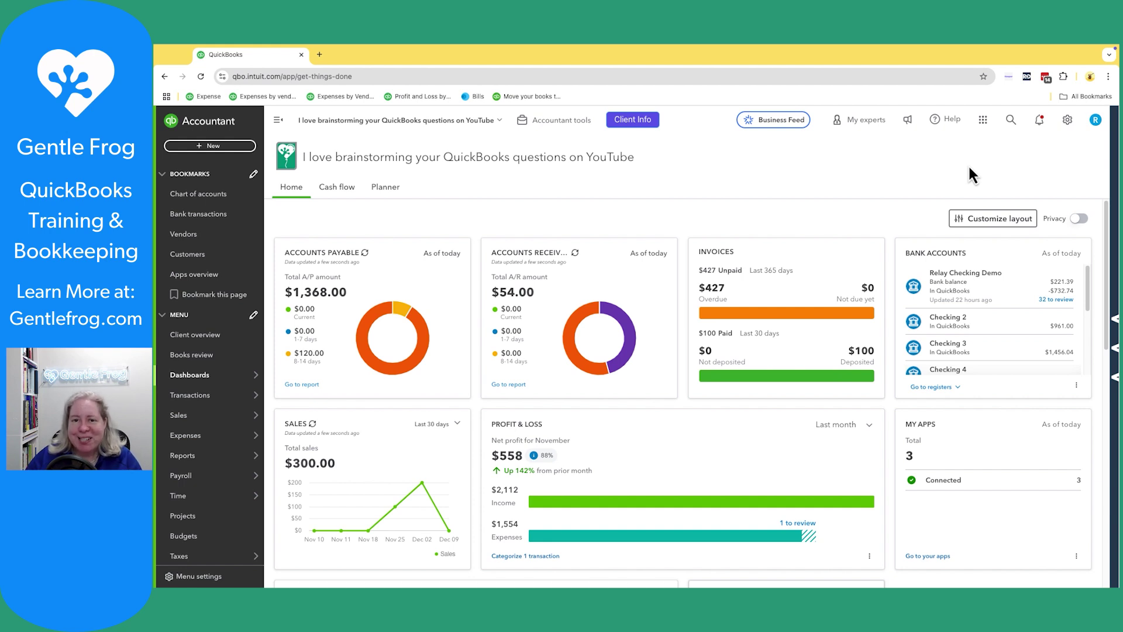
Export all reports plus the Customers, Employees and Vendors lists to Excel from Export data.
{"action": "left_click", "coordinate": [1068, 120]}
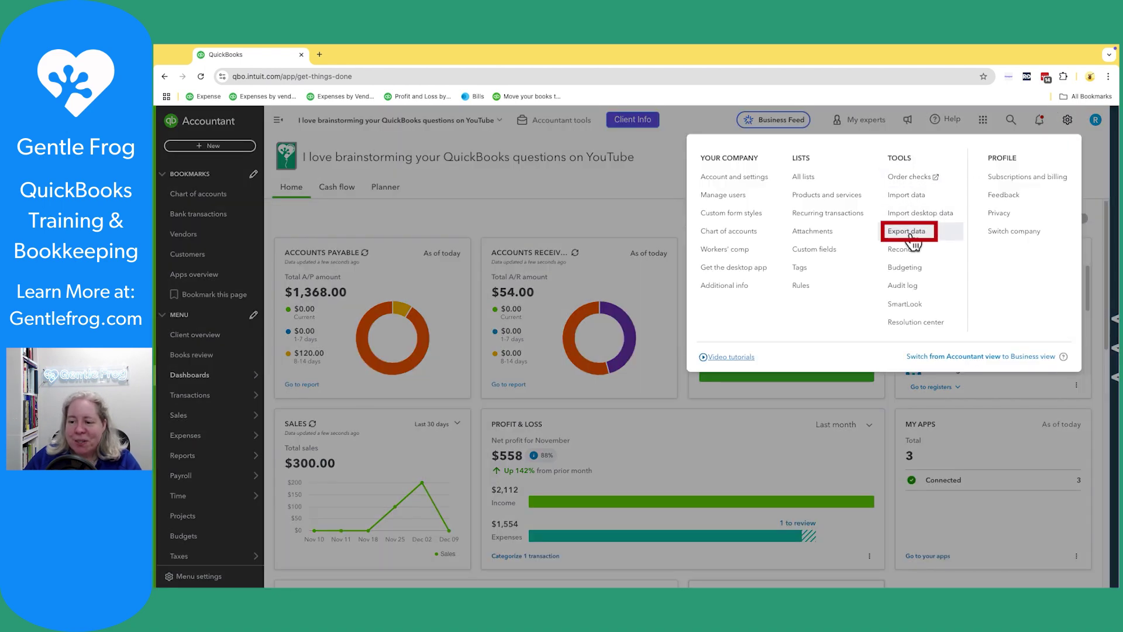
{"action": "left_click", "coordinate": [910, 234]}
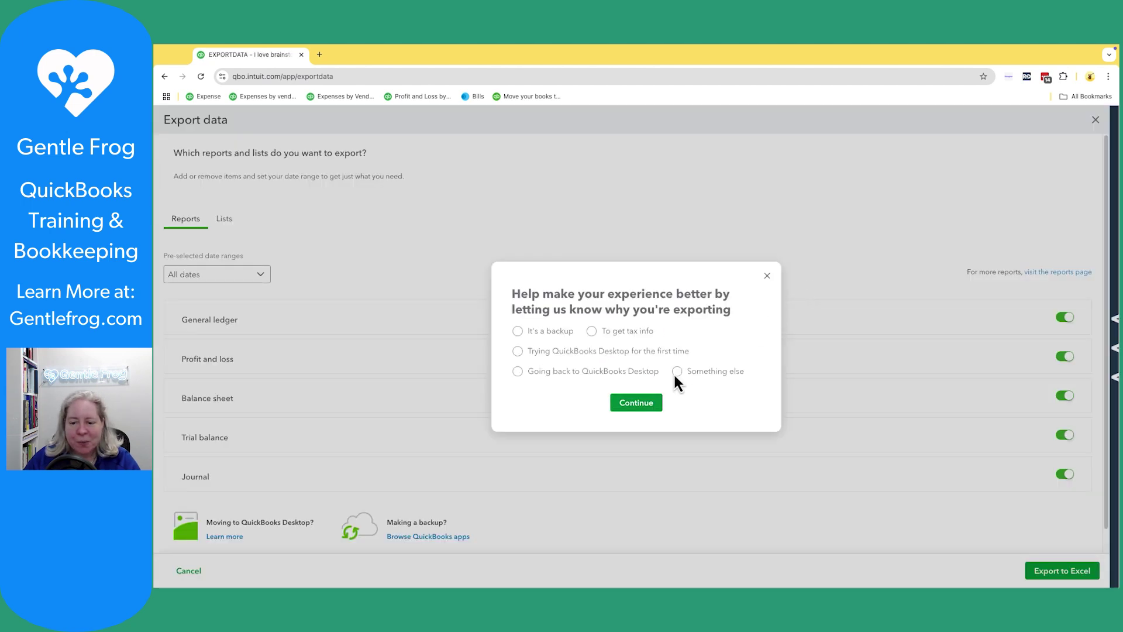
{"action": "left_click", "coordinate": [677, 372]}
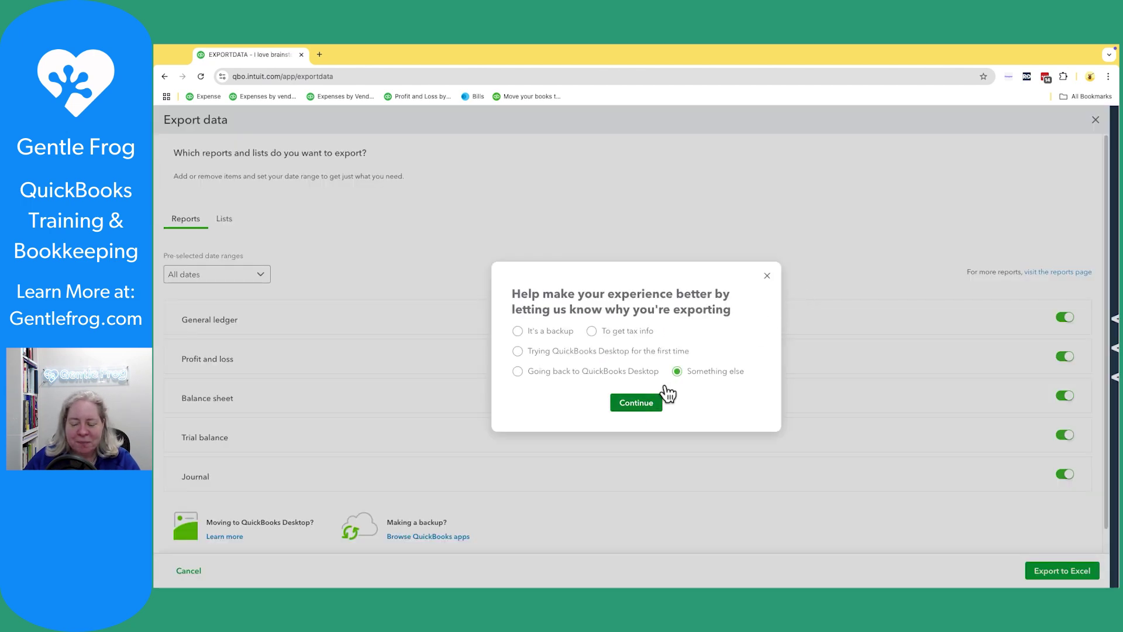
{"action": "left_click", "coordinate": [637, 403]}
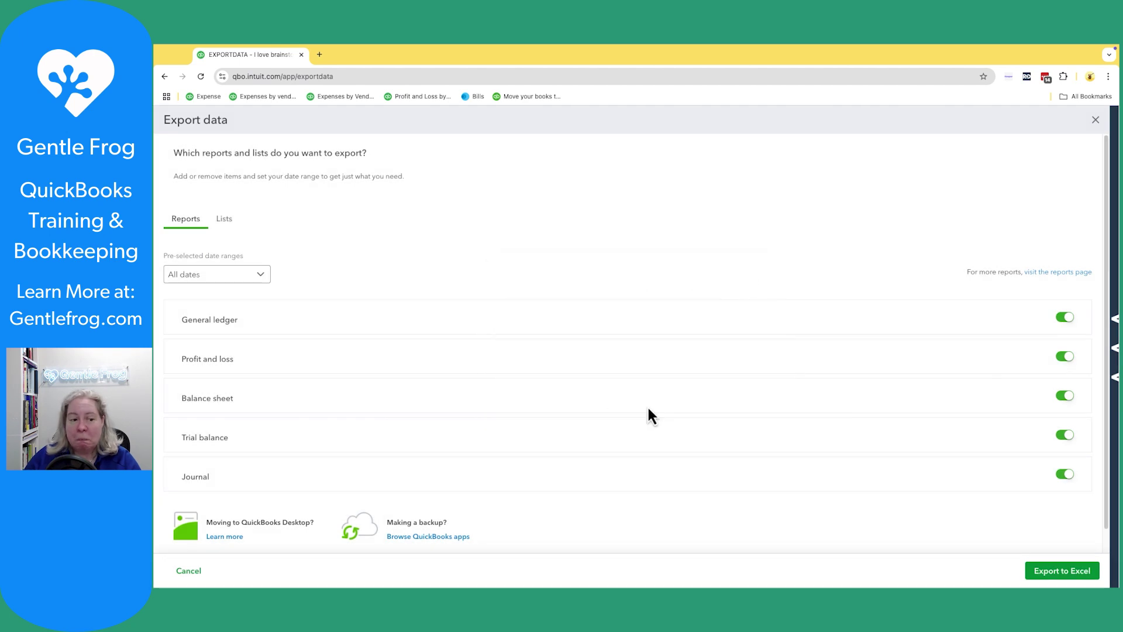
{"action": "left_click", "coordinate": [227, 221]}
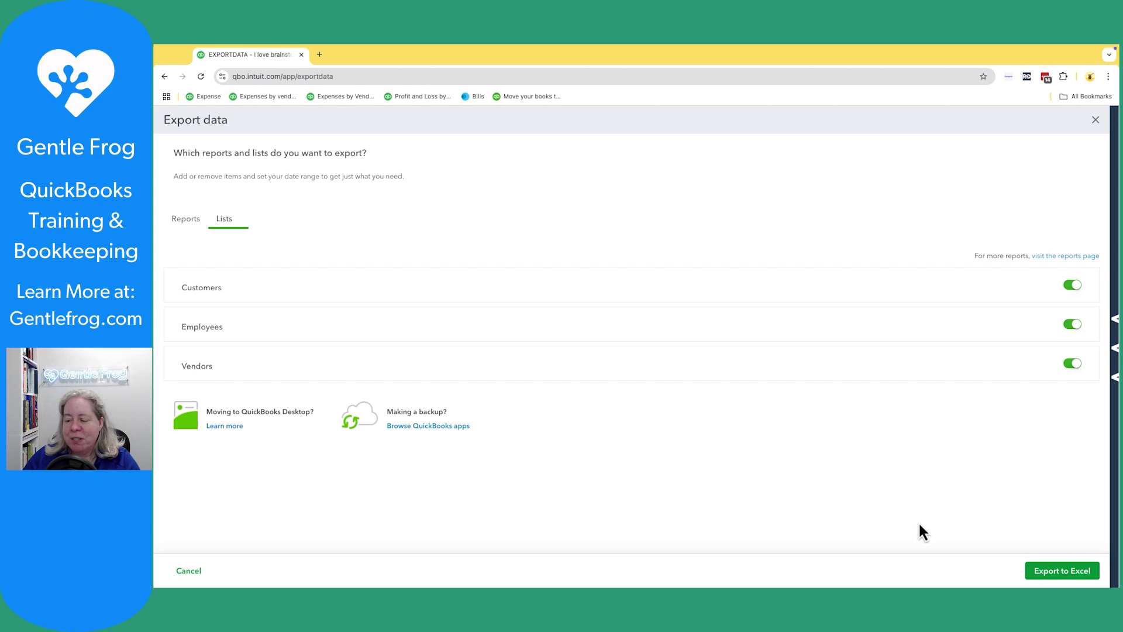
{"action": "left_click", "coordinate": [1065, 574]}
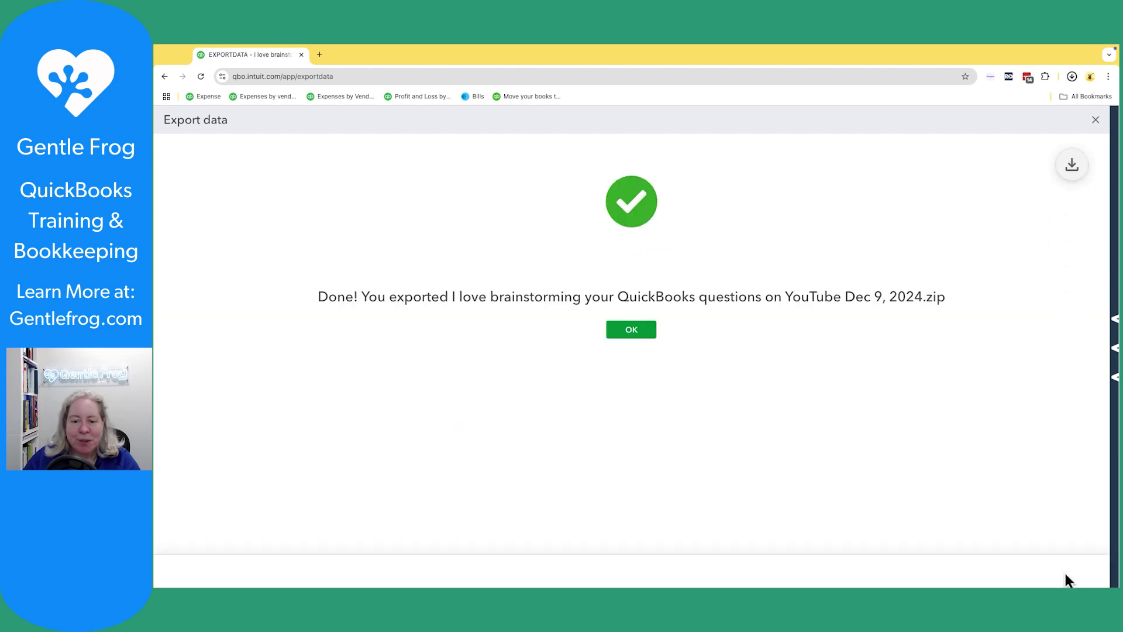
Open the downloaded export zip's extracted folder of eight .xlsx files in Finder.
{"action": "left_click", "coordinate": [1071, 77]}
{"action": "left_click", "coordinate": [983, 128]}
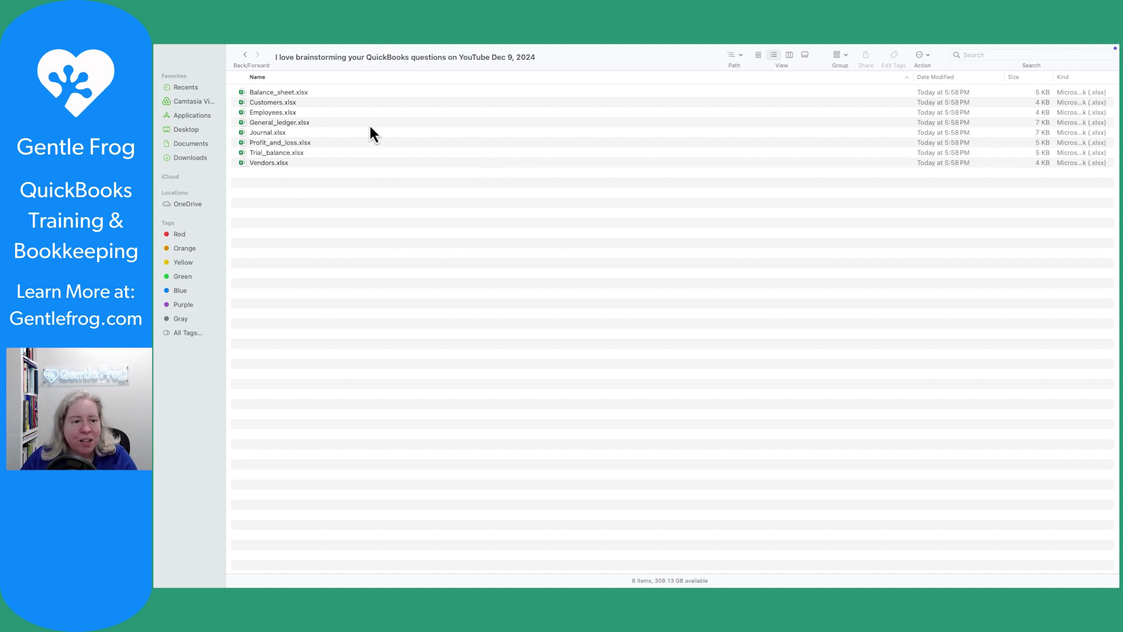
Open Balance_sheet.xlsx in Excel and zoom the sheet to 190%.
{"action": "double_click", "coordinate": [288, 93]}
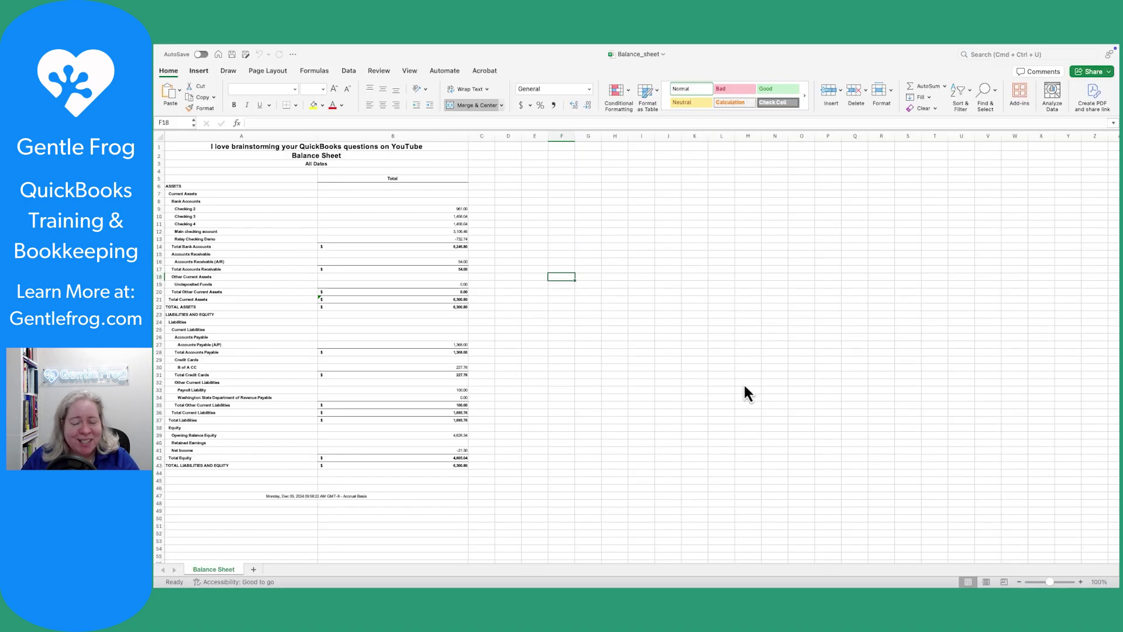
{"action": "left_click", "coordinate": [1080, 581]}
{"action": "left_click", "coordinate": [1080, 581]}
{"action": "left_click", "coordinate": [1080, 582]}
{"action": "left_click", "coordinate": [1080, 582]}
{"action": "left_click", "coordinate": [1080, 581]}
{"action": "left_click", "coordinate": [1080, 581]}
{"action": "left_click", "coordinate": [1080, 581]}
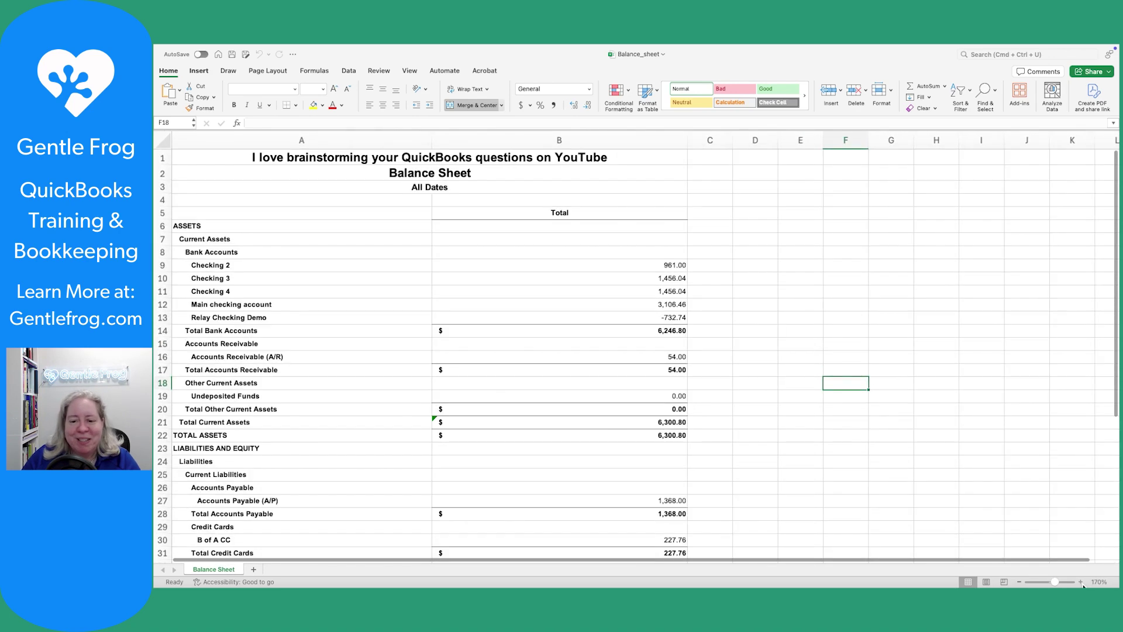
{"action": "left_click", "coordinate": [1080, 582]}
{"action": "left_click", "coordinate": [1079, 582]}
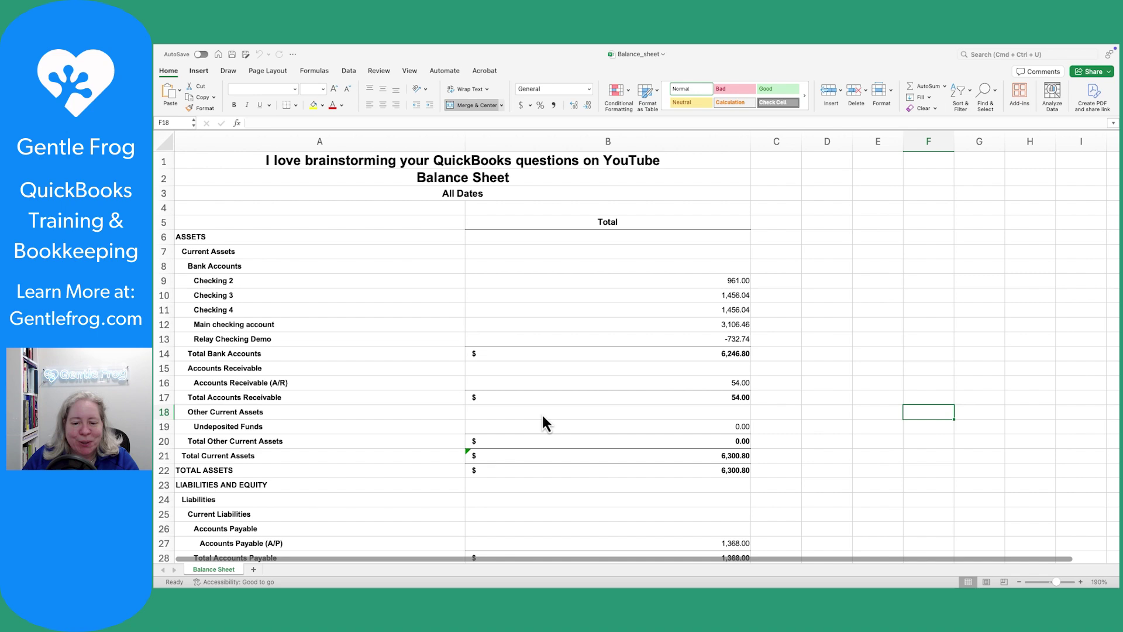
Review the balance sheet, select account names A7:A29, then return to the browser.
{"action": "scroll", "coordinate": [544, 420], "scroll_direction": "down", "scroll_amount": 2}
{"action": "scroll", "coordinate": [431, 428], "scroll_direction": "down", "scroll_amount": 10}
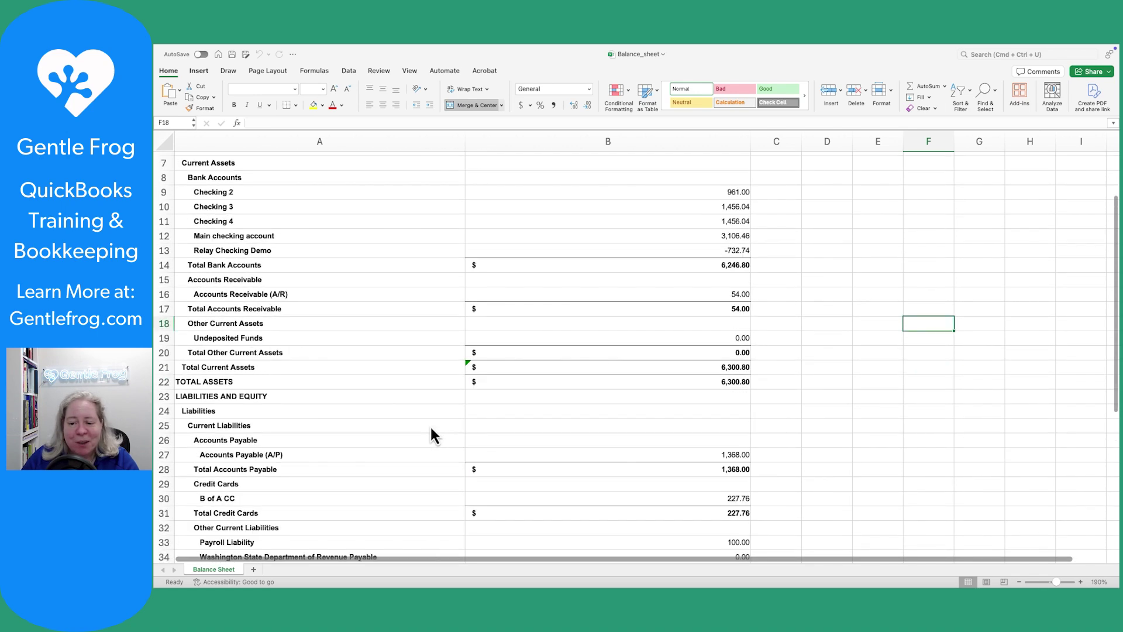
{"action": "scroll", "coordinate": [431, 436], "scroll_direction": "down", "scroll_amount": 3}
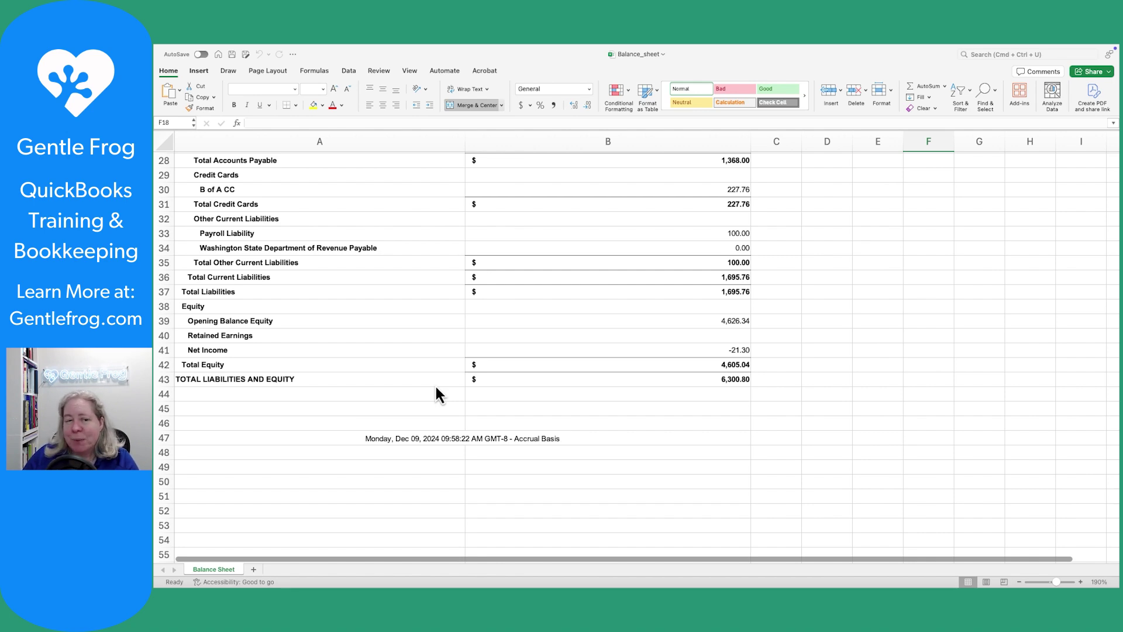
{"action": "scroll", "coordinate": [436, 389], "scroll_direction": "up", "scroll_amount": 13}
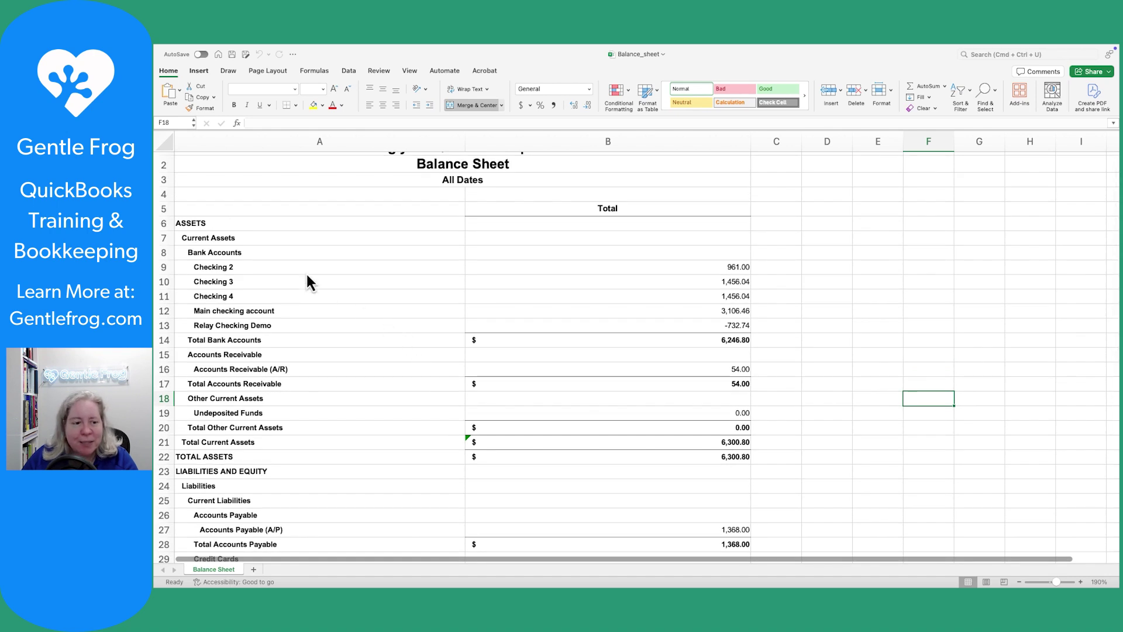
{"action": "left_click_drag", "start_coordinate": [252, 238], "coordinate": [275, 559]}
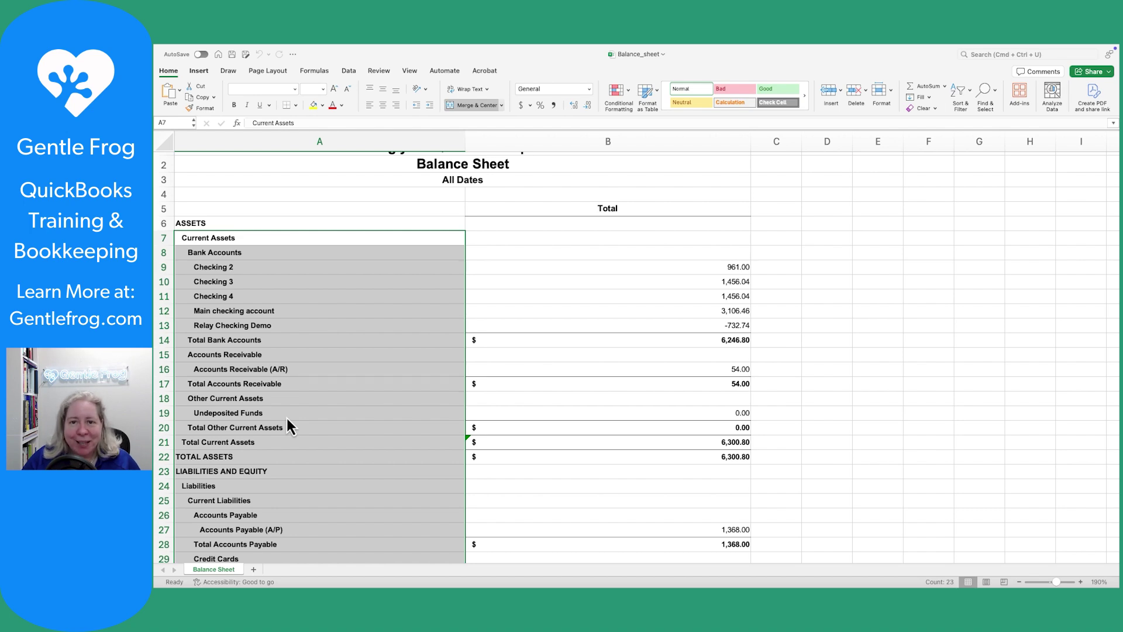
{"action": "key", "text": "super+Tab"}
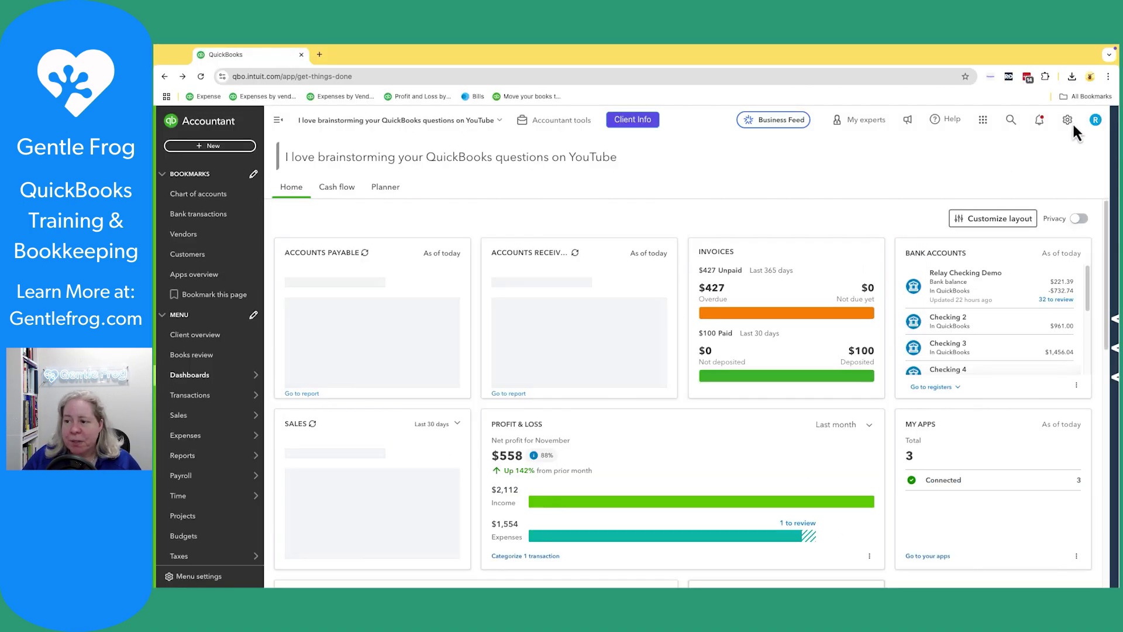
Reopen the Export data page's Lists tab, then close it back to the dashboard.
{"action": "left_click", "coordinate": [1073, 124]}
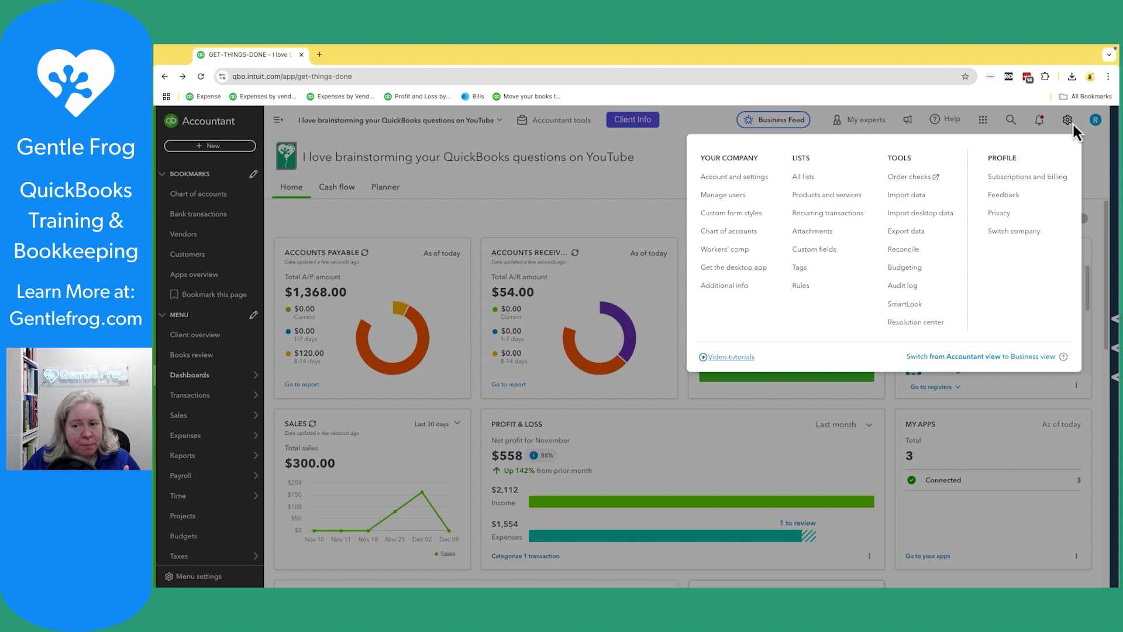
{"action": "left_click", "coordinate": [928, 235]}
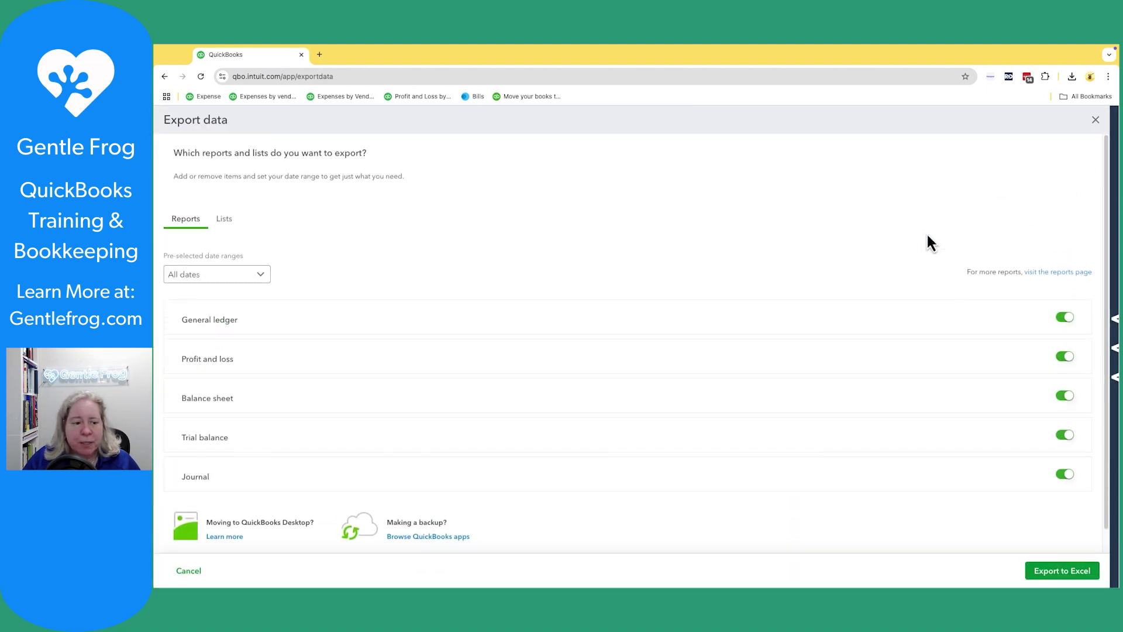
{"action": "left_click", "coordinate": [237, 221]}
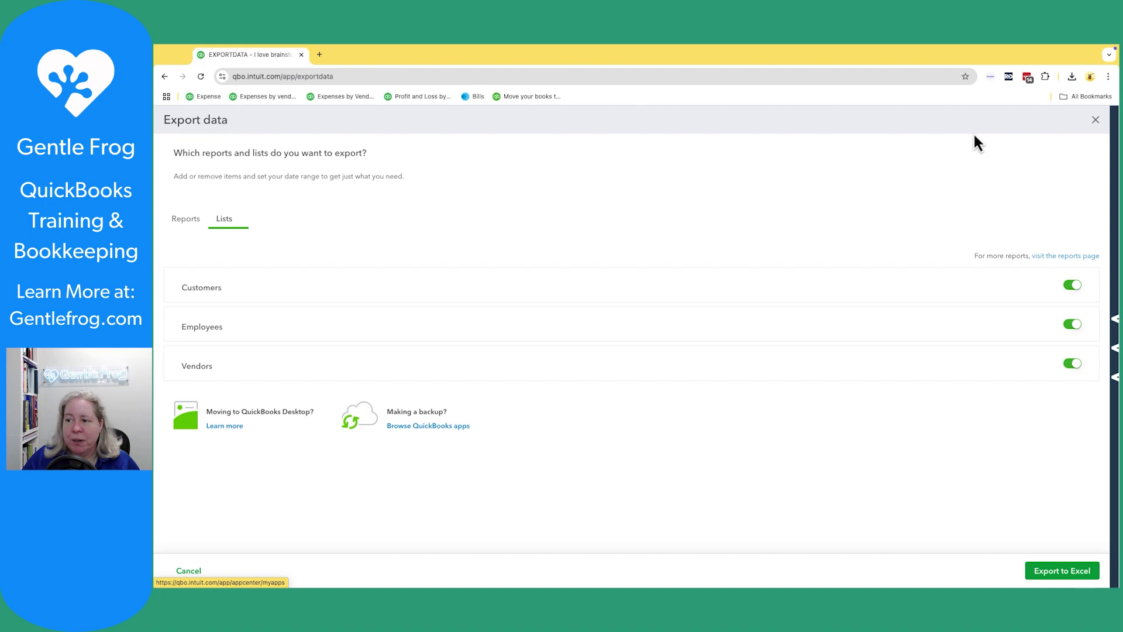
{"action": "left_click", "coordinate": [1095, 119]}
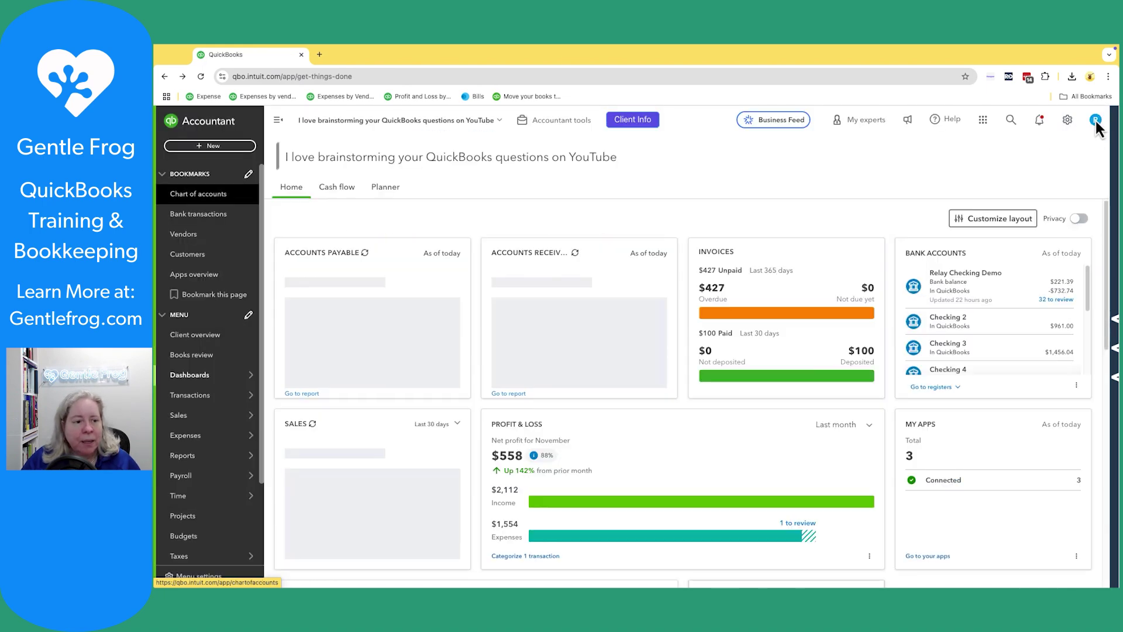
Open Chart of accounts from the Transactions menu in the left navigation.
{"action": "mouse_move", "coordinate": [193, 395]}
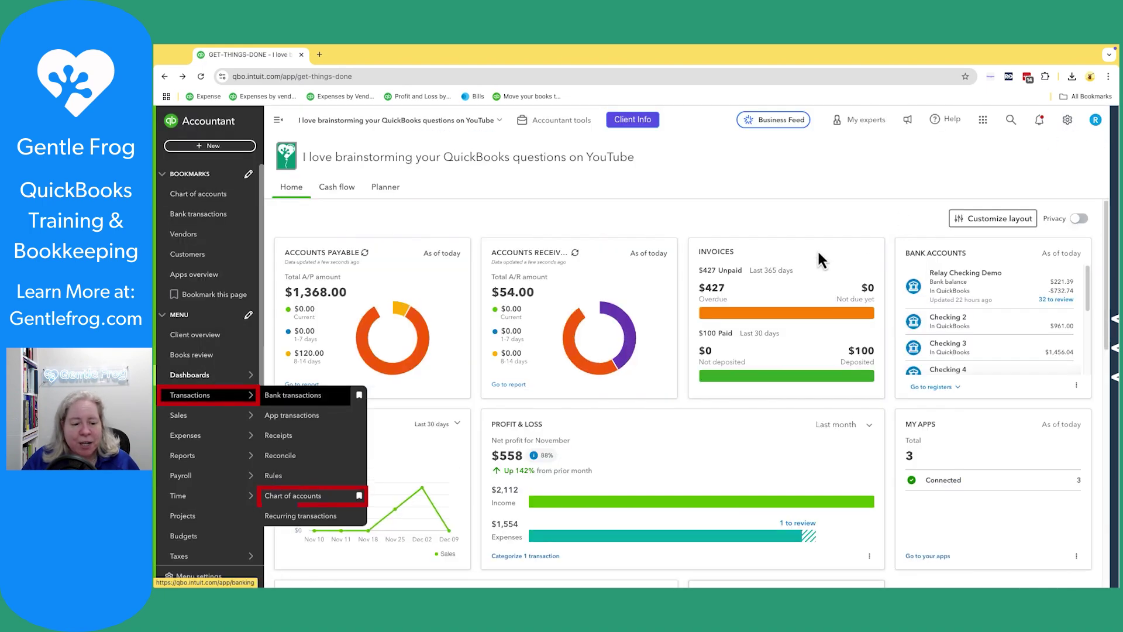
{"action": "left_click", "coordinate": [306, 497]}
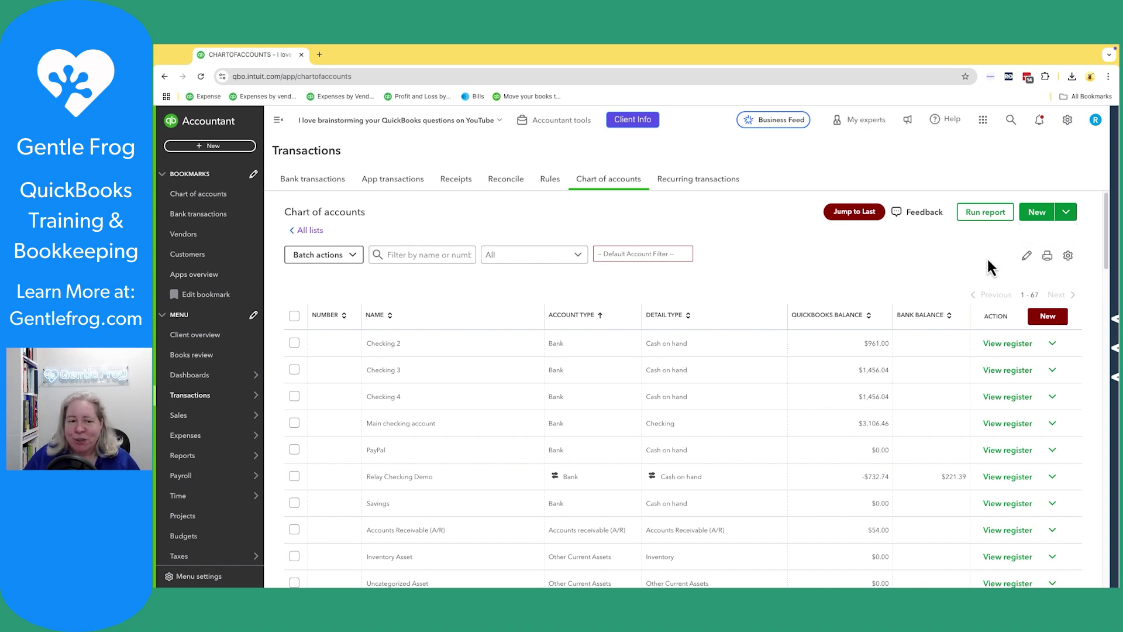
Run the Account List report, export it to Excel, and open the downloaded workbook.
{"action": "left_click", "coordinate": [988, 213]}
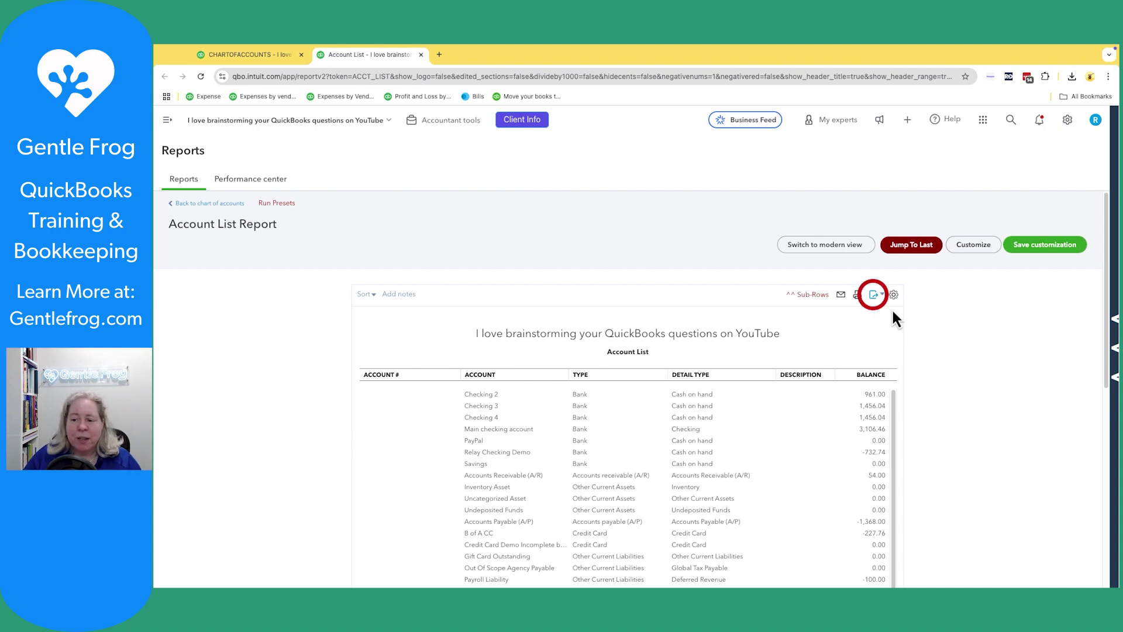
{"action": "left_click", "coordinate": [874, 294]}
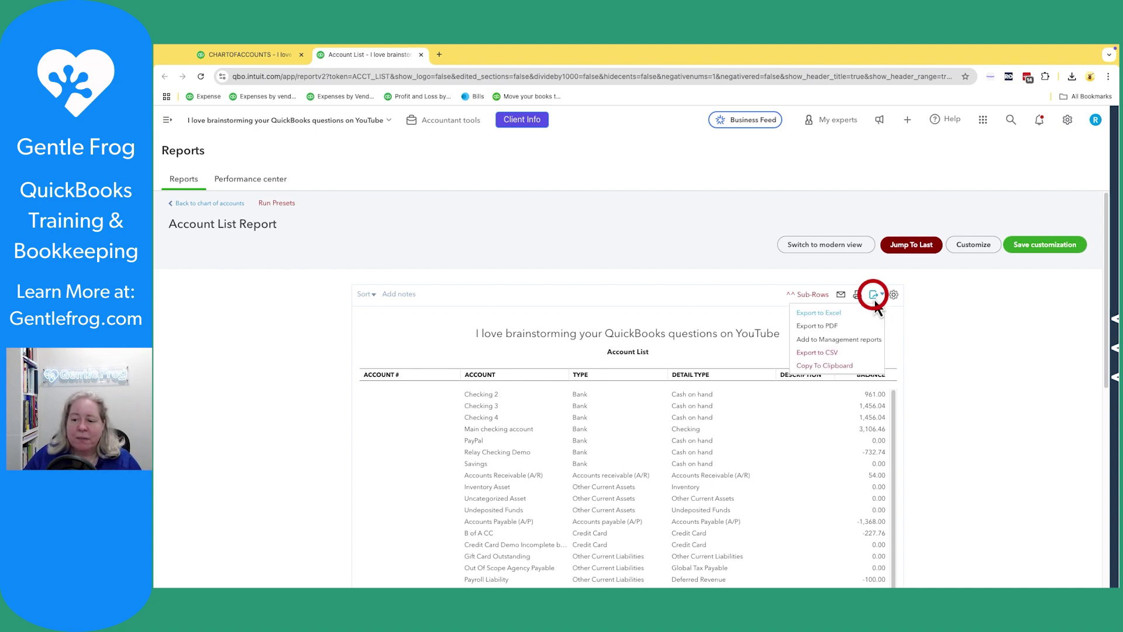
{"action": "left_click", "coordinate": [845, 317]}
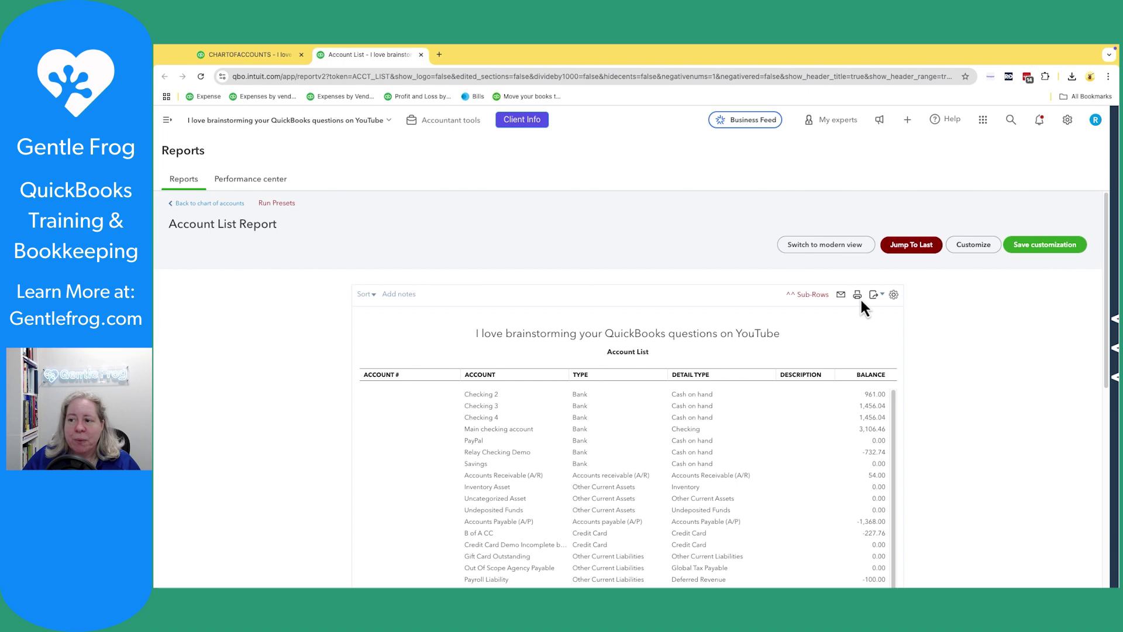
{"action": "left_click", "coordinate": [1071, 76]}
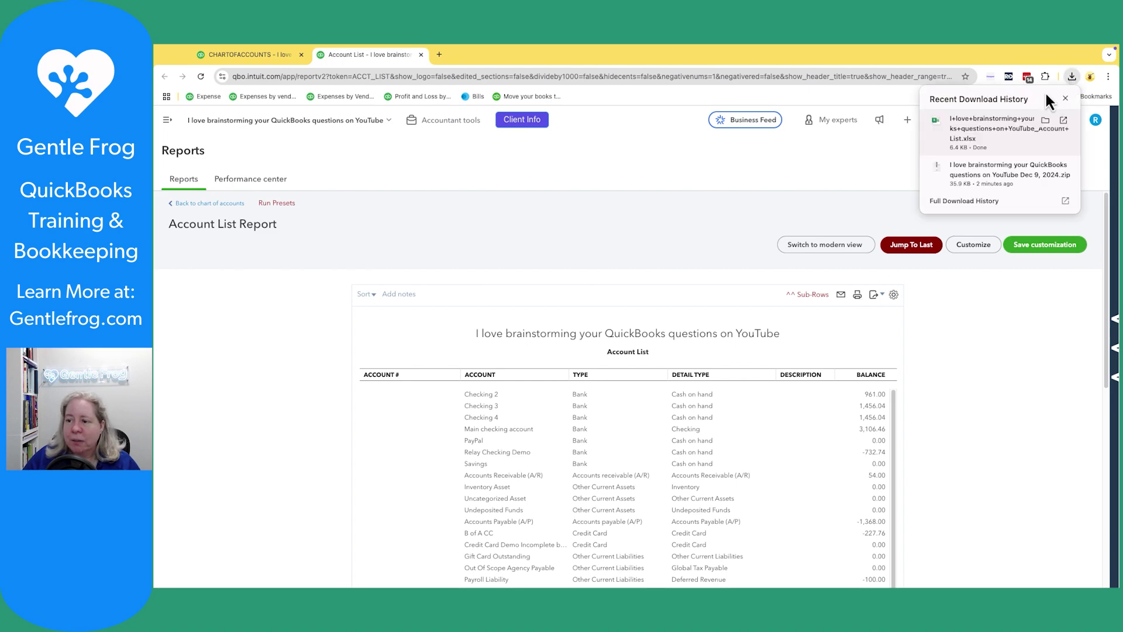
{"action": "left_click", "coordinate": [992, 125]}
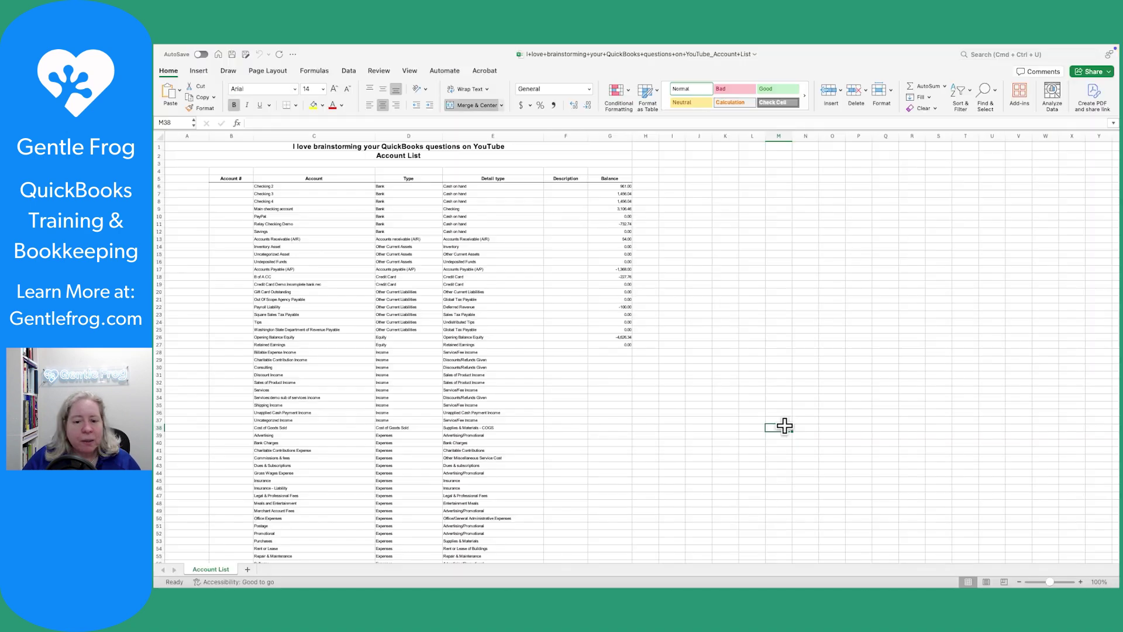
Zoom in on the Account List sheet and highlight the Type values in rows 13 to 27.
{"action": "left_click", "coordinate": [1081, 582]}
{"action": "left_click", "coordinate": [1080, 582]}
{"action": "left_click", "coordinate": [1081, 582]}
{"action": "left_click", "coordinate": [1081, 581]}
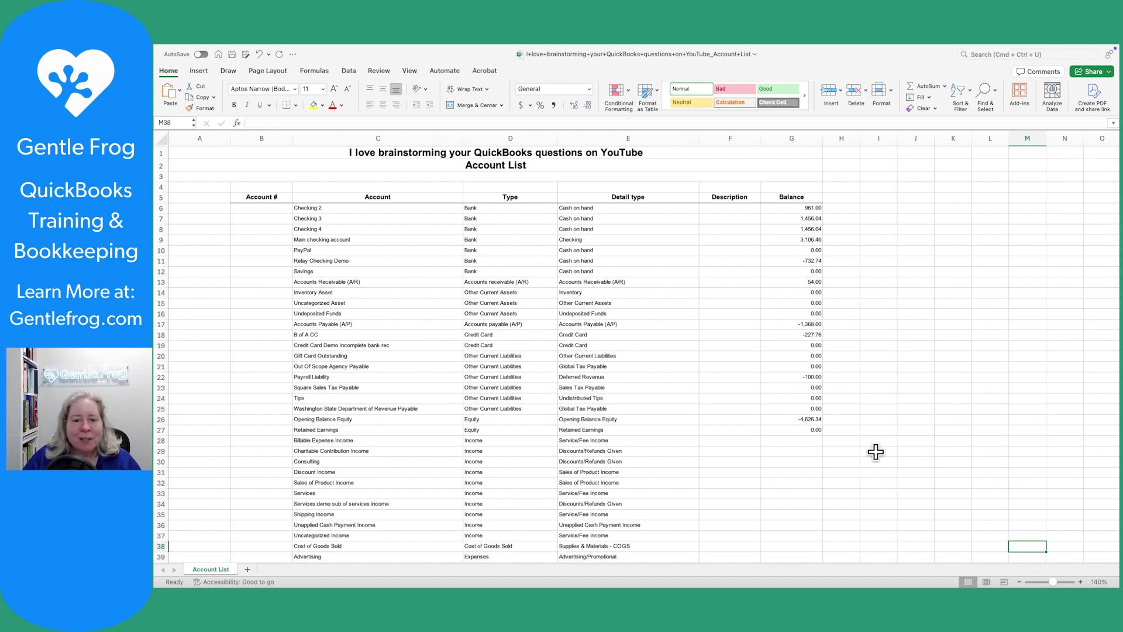
{"action": "left_click_drag", "start_coordinate": [345, 228], "coordinate": [383, 409]}
{"action": "left_click_drag", "start_coordinate": [489, 281], "coordinate": [506, 419]}
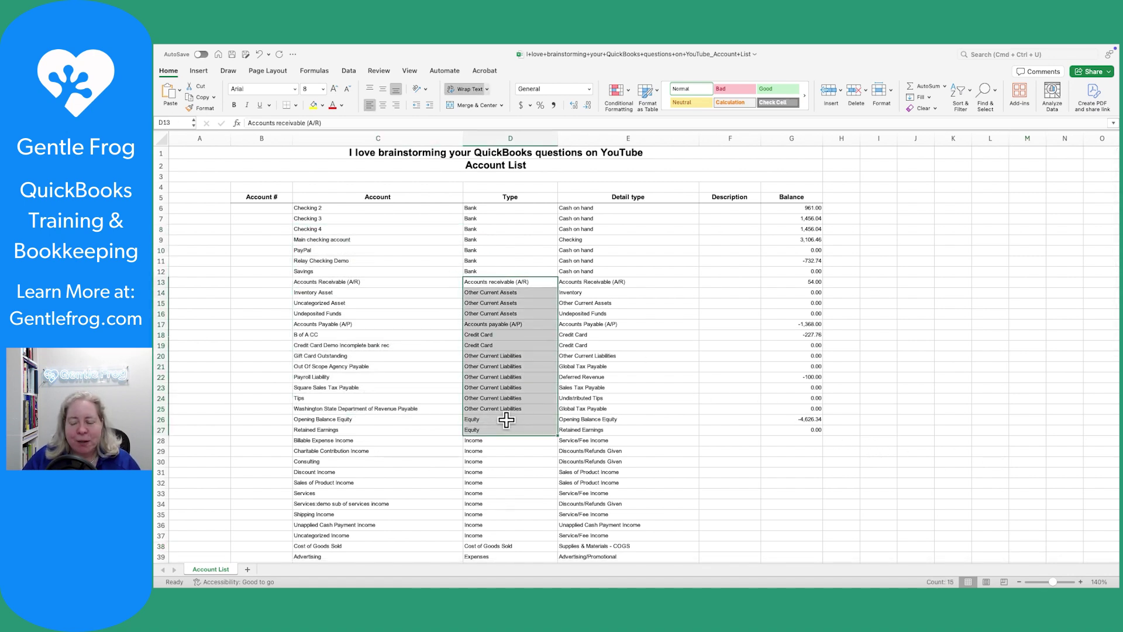
Highlight the Detail type and Balance columns and the Relay Checking Demo row, then deselect.
{"action": "left_click", "coordinate": [635, 301]}
{"action": "left_click", "coordinate": [638, 138]}
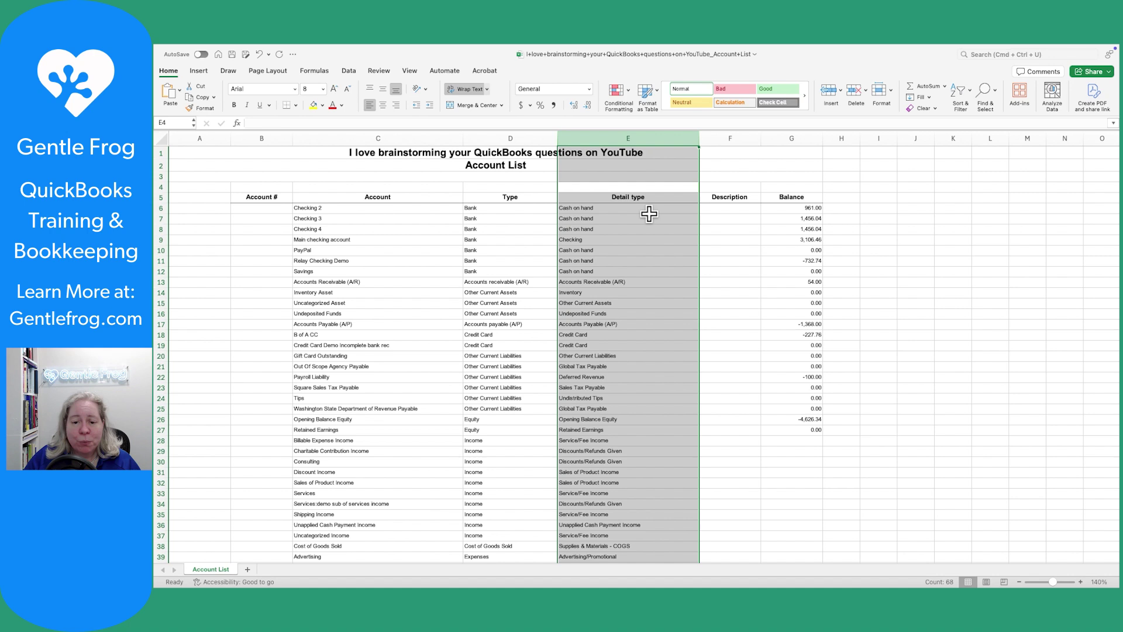
{"action": "left_click", "coordinate": [705, 240]}
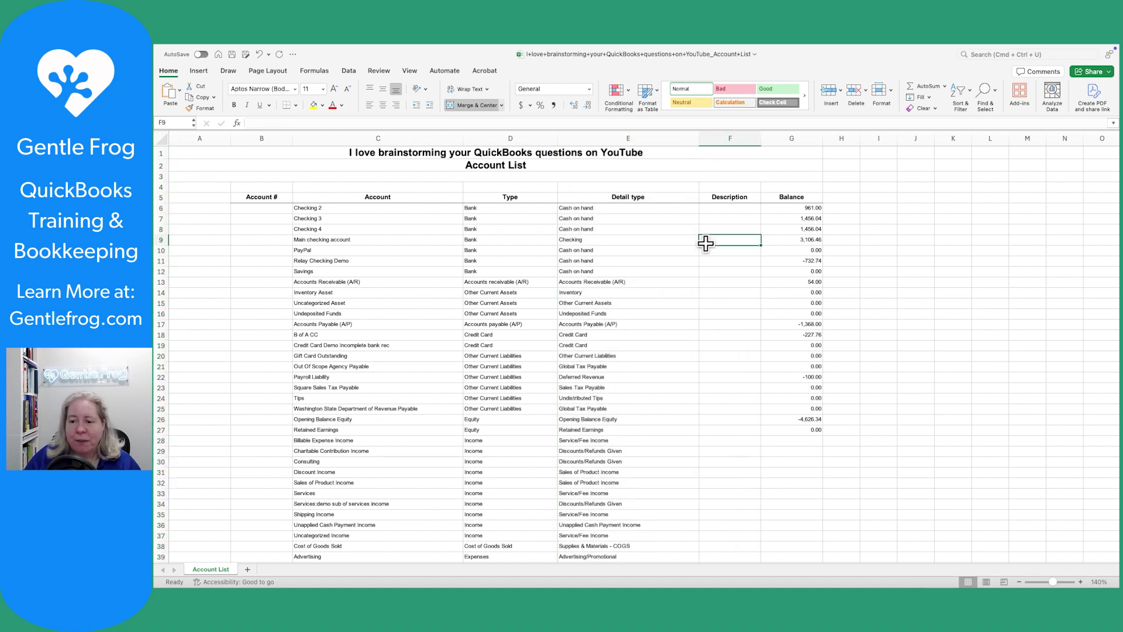
{"action": "left_click", "coordinate": [802, 135]}
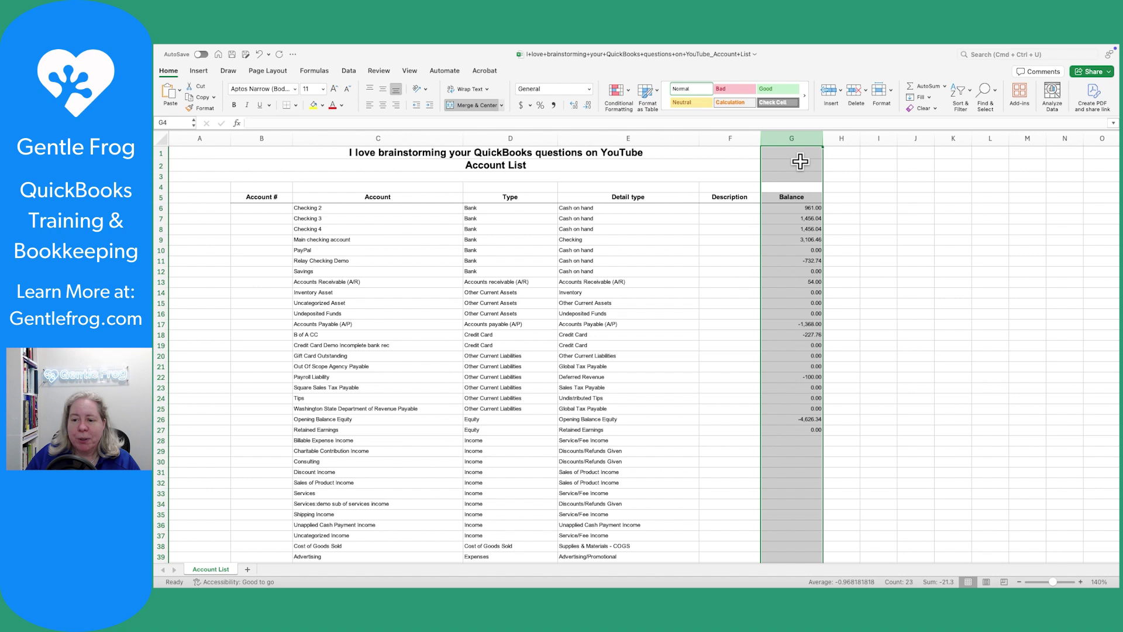
{"action": "left_click", "coordinate": [420, 344]}
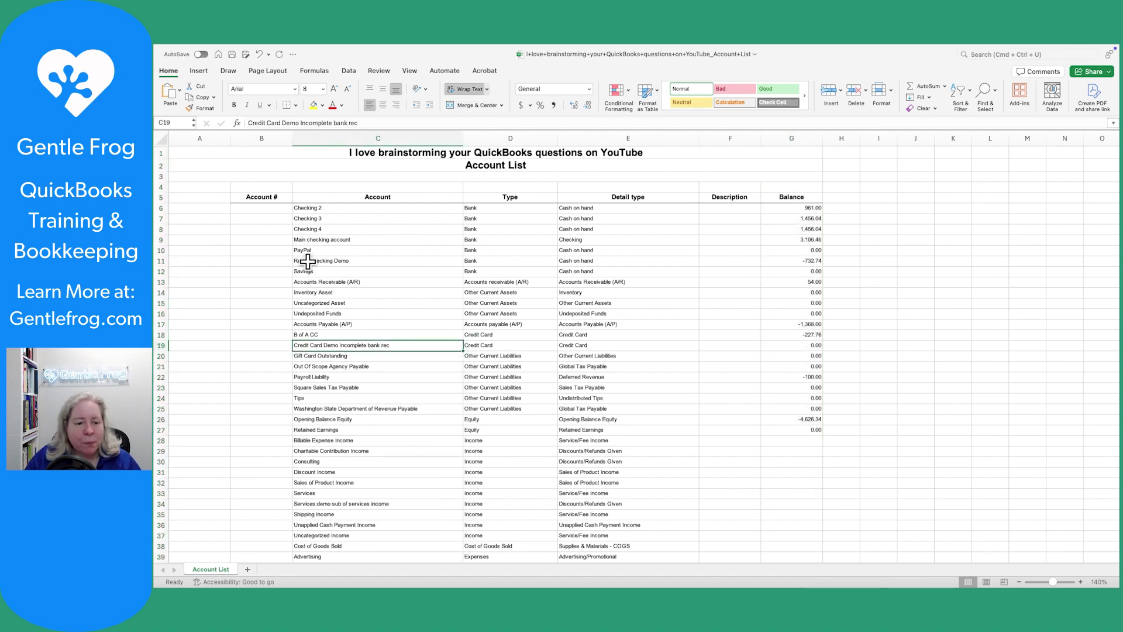
{"action": "left_click_drag", "start_coordinate": [308, 262], "coordinate": [811, 258]}
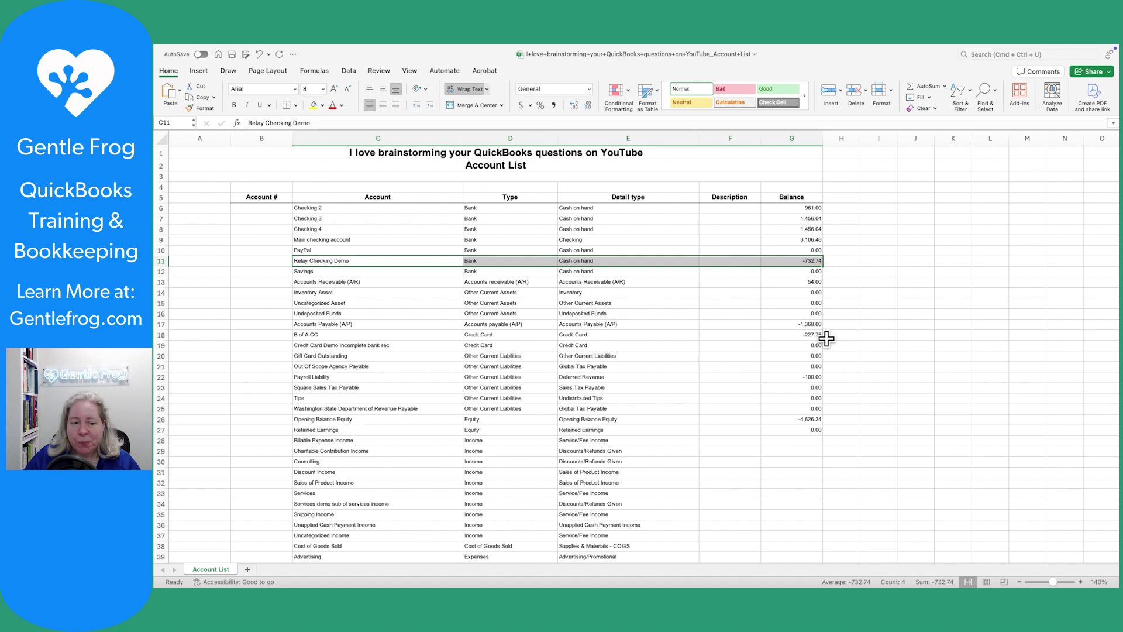
{"action": "left_click", "coordinate": [884, 257]}
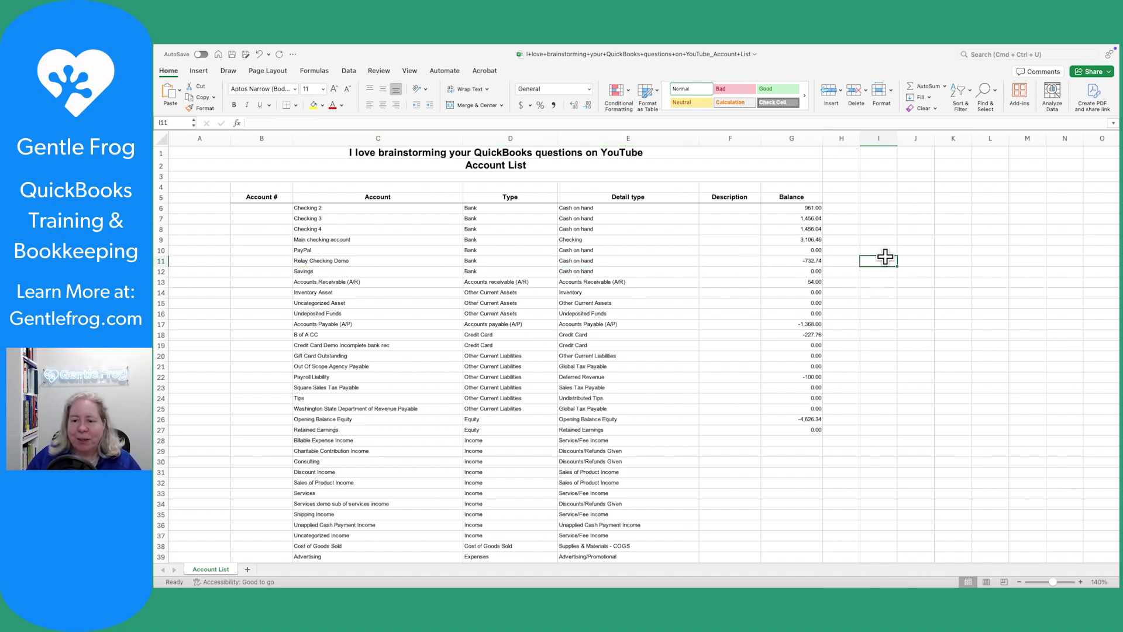
{"action": "left_click_drag", "start_coordinate": [802, 197], "coordinate": [820, 498]}
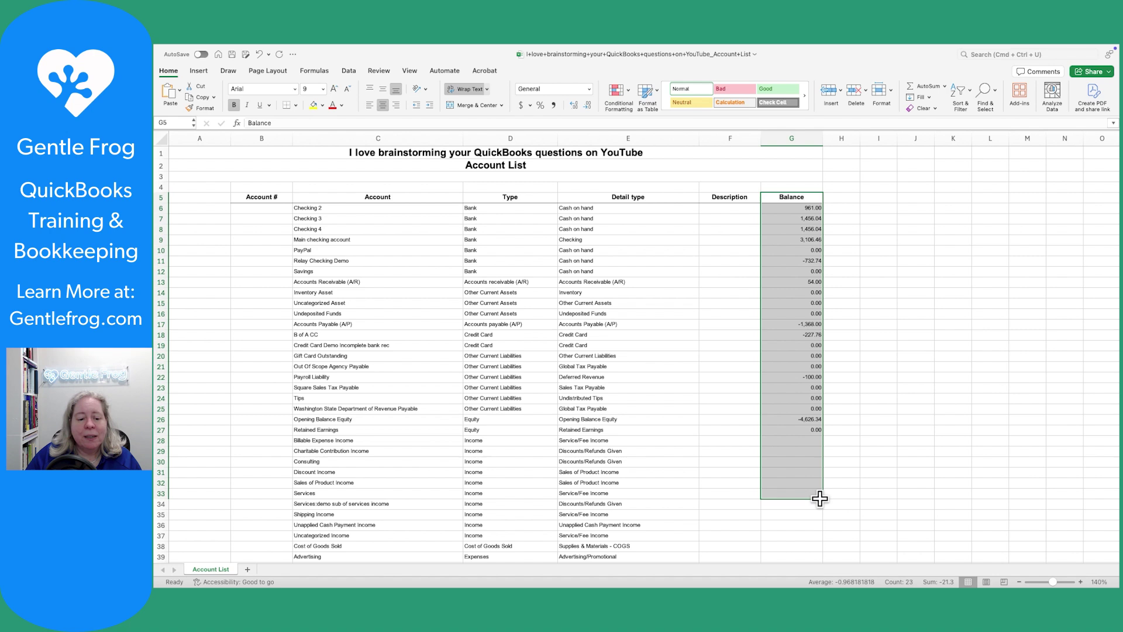
{"action": "left_click", "coordinate": [359, 462]}
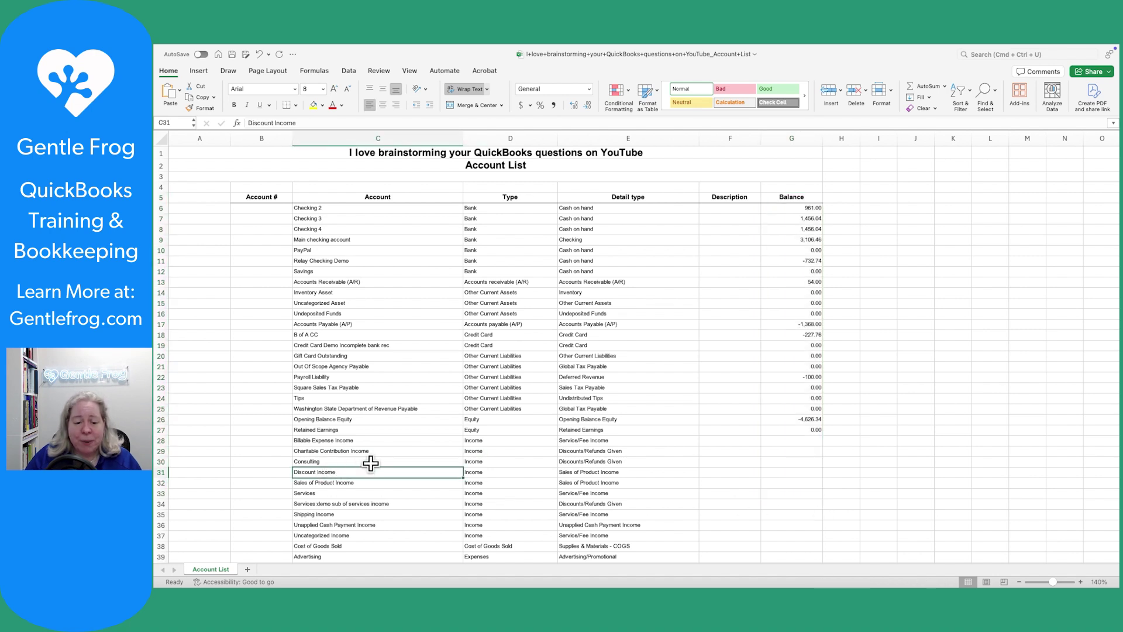